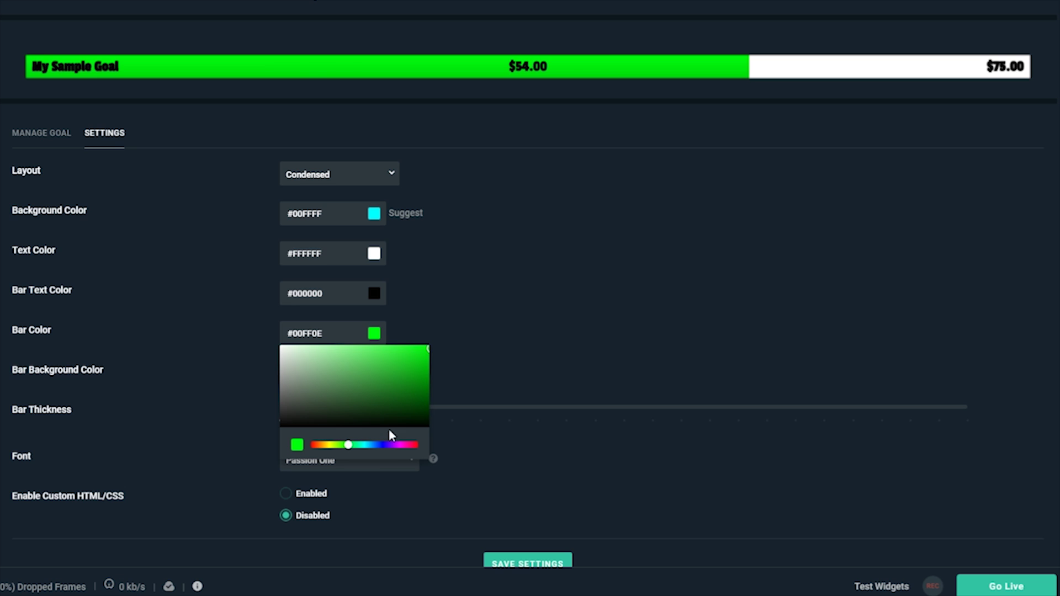
Set the goal Bar Color to magenta #D415A9 with the colour picker.
left_click_drag(391, 446, 382, 446)
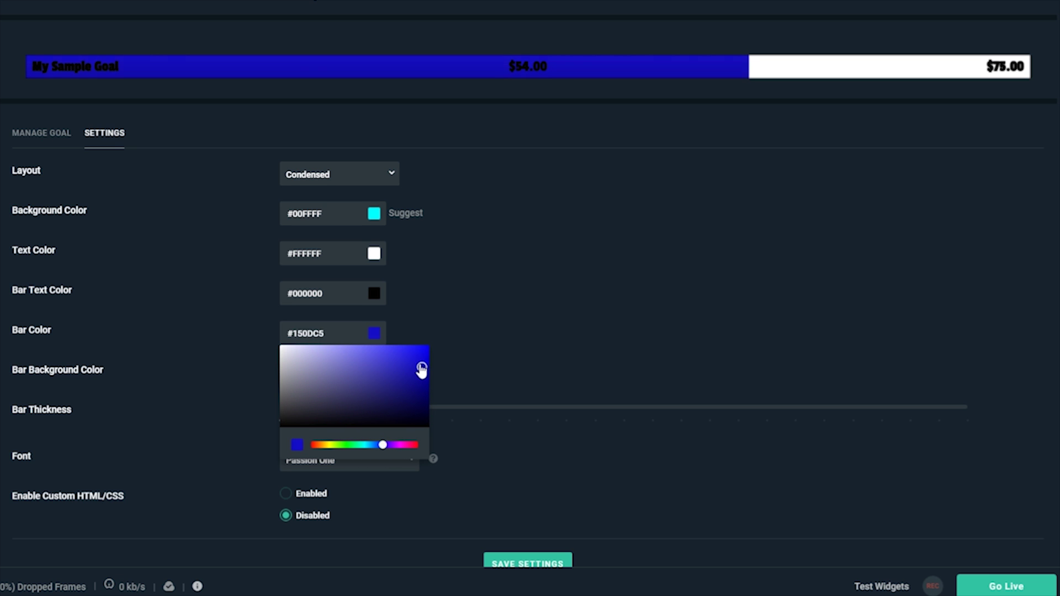
left_click_drag(422, 358, 418, 362)
left_click_drag(382, 446, 404, 446)
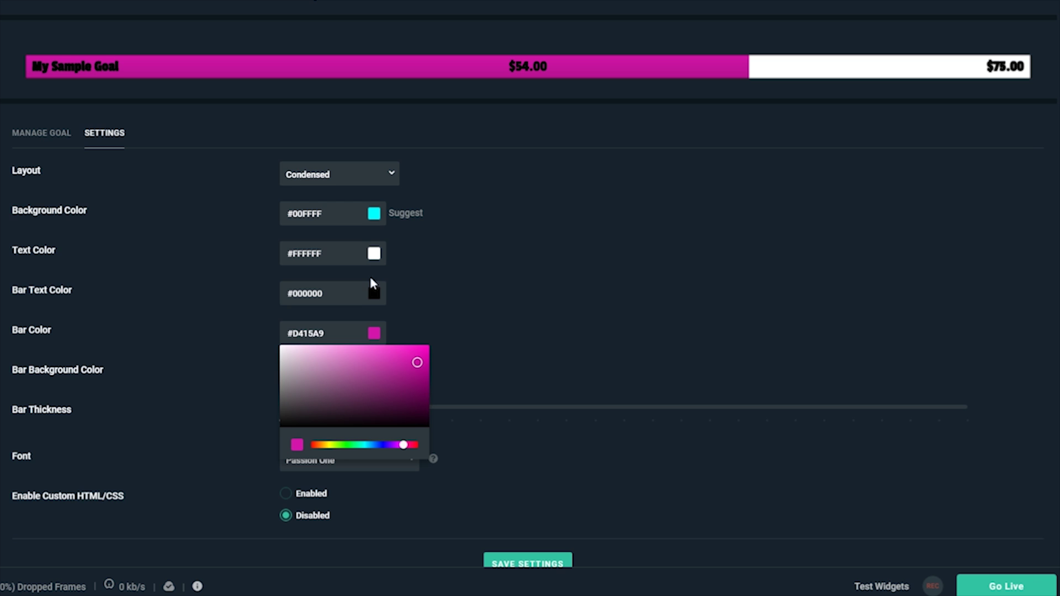
Make the bar text white #FFFFFF and the bar background dark reddish-brown #753737.
left_click(373, 293)
left_click(283, 309)
left_click(262, 273)
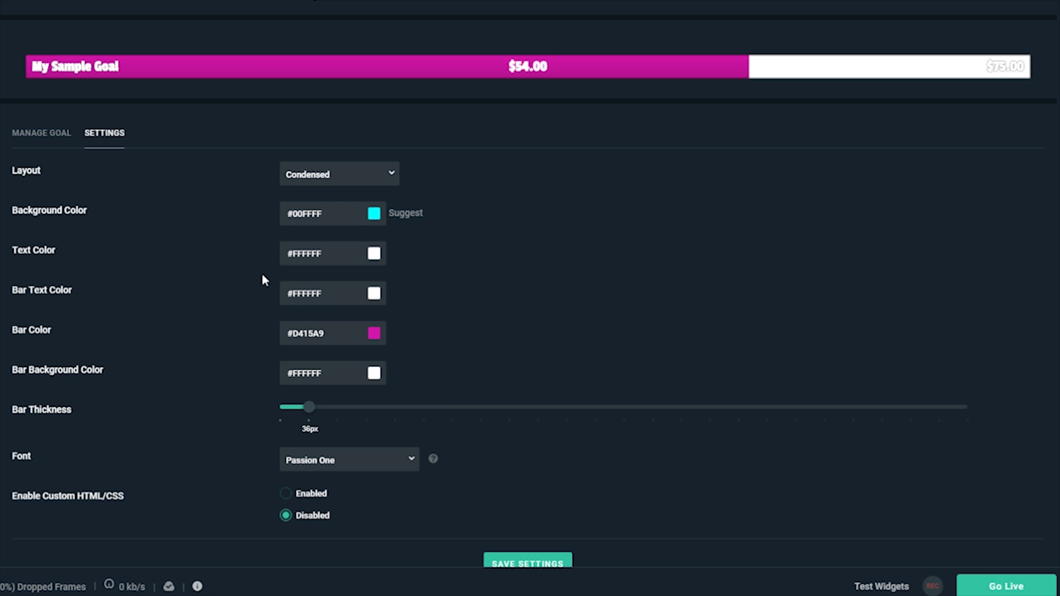
left_click(331, 373)
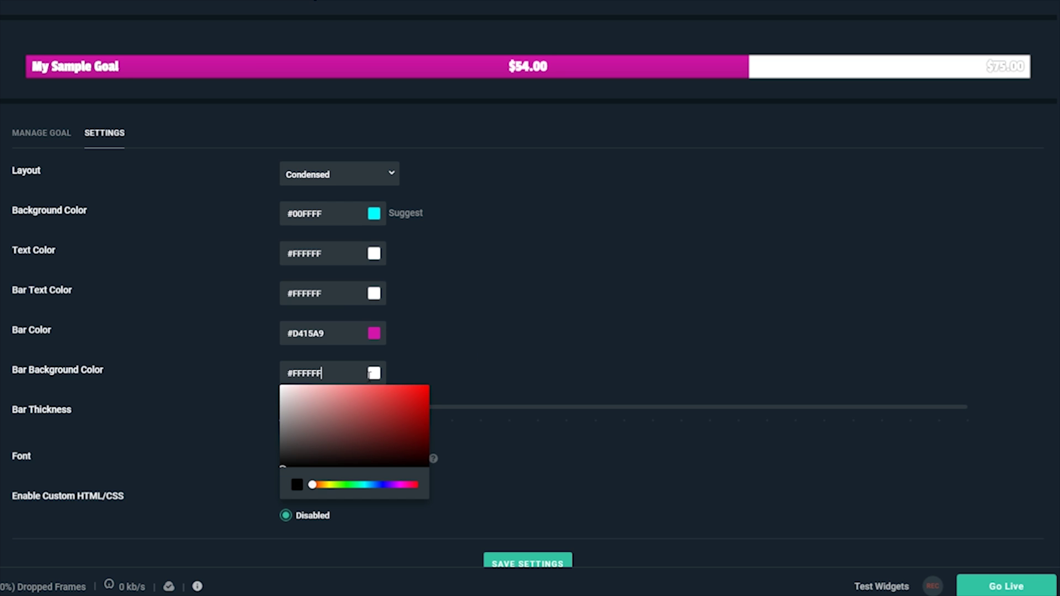
left_click_drag(400, 431, 362, 436)
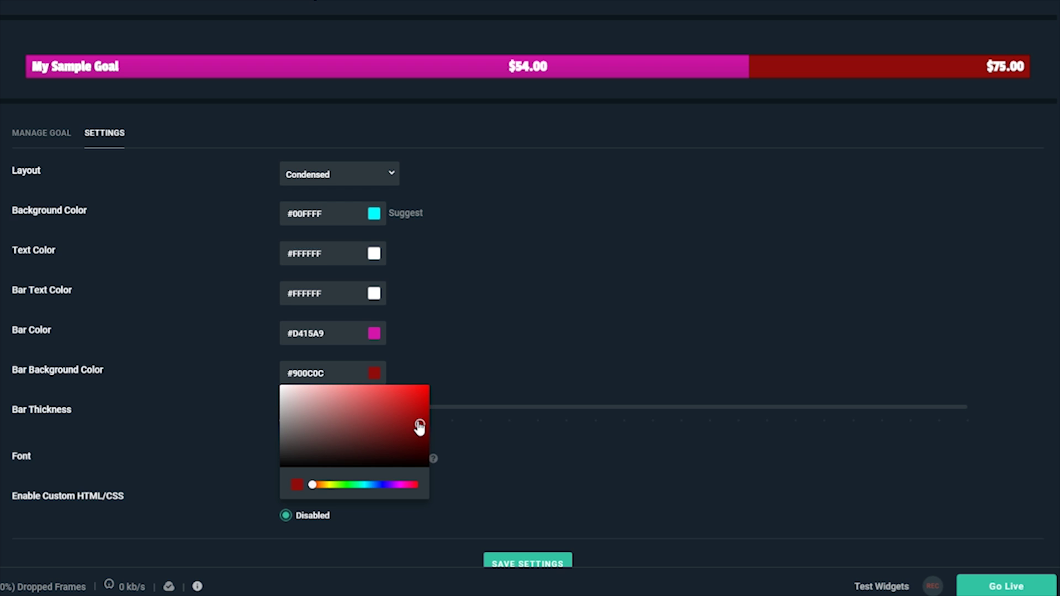
left_click(602, 370)
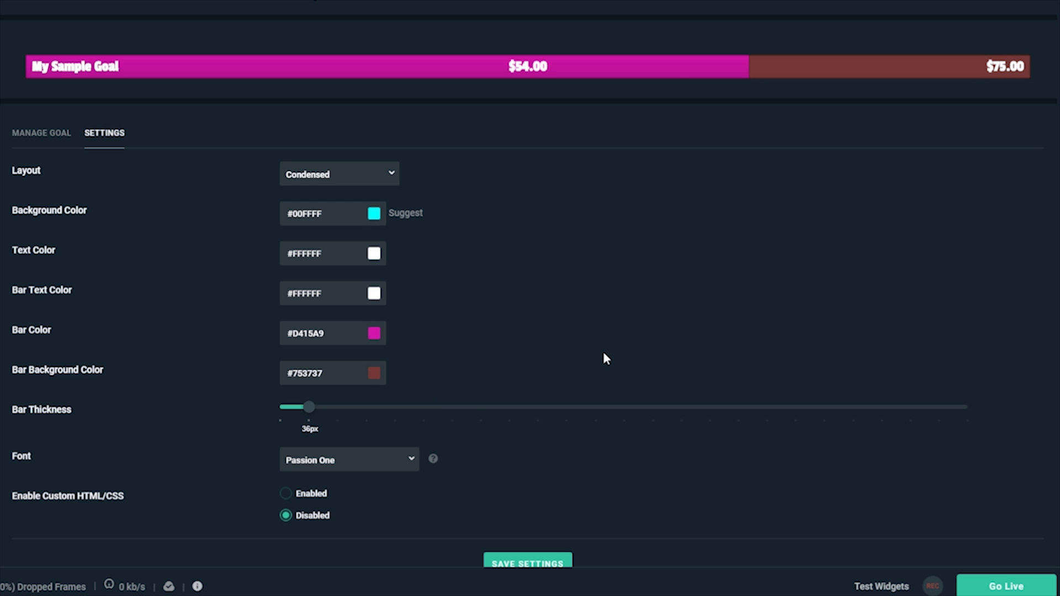
Navigate via Widgets > Goals > Donation Goal to the Manage Goal form's title field.
left_click(397, 460)
scroll(356, 414, "down", 2)
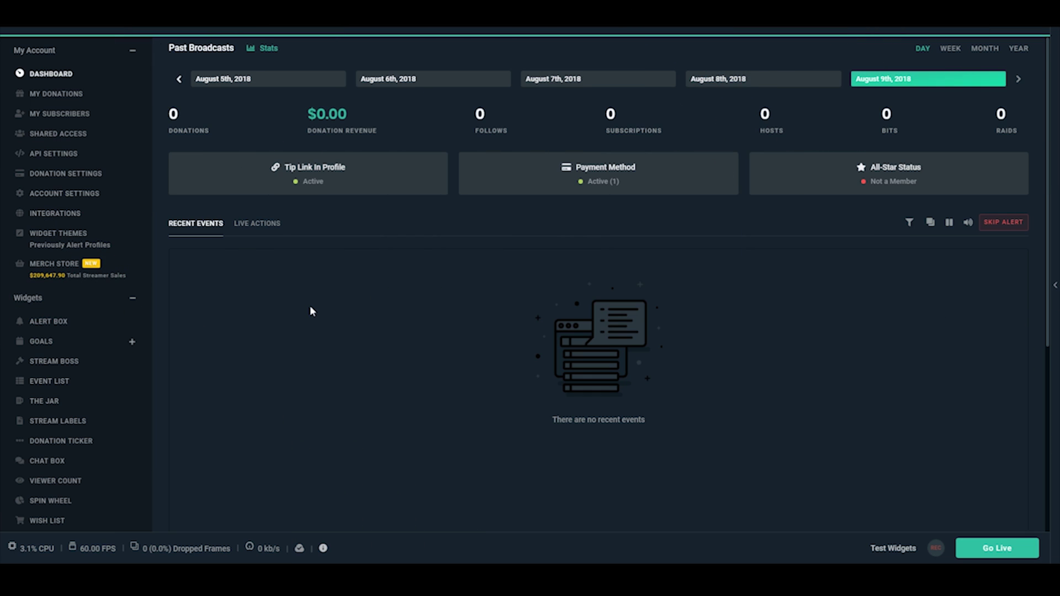
left_click(130, 342)
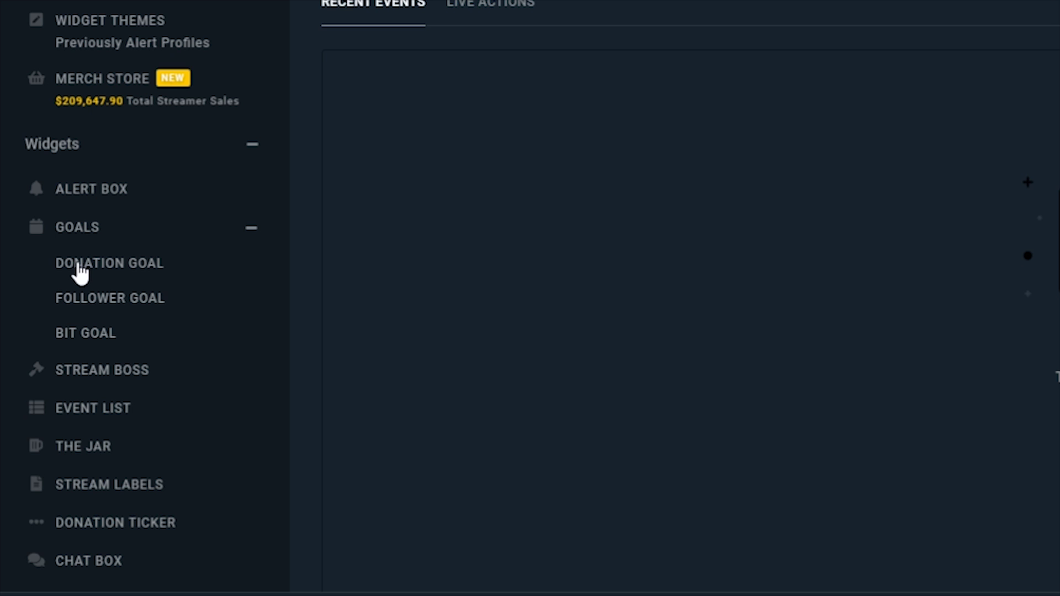
left_click(110, 267)
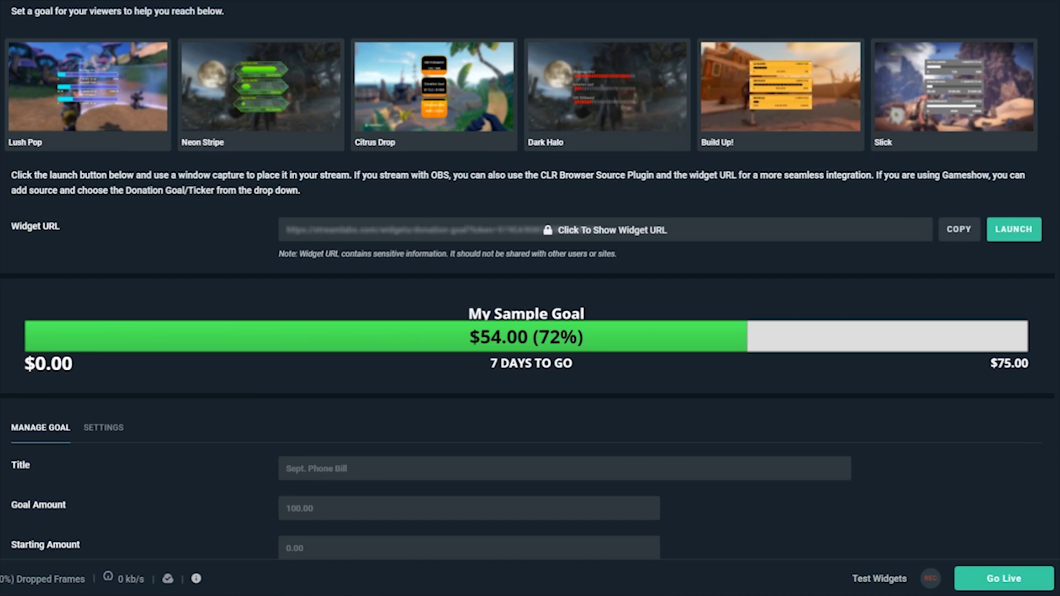
scroll(248, 391, "down", 1)
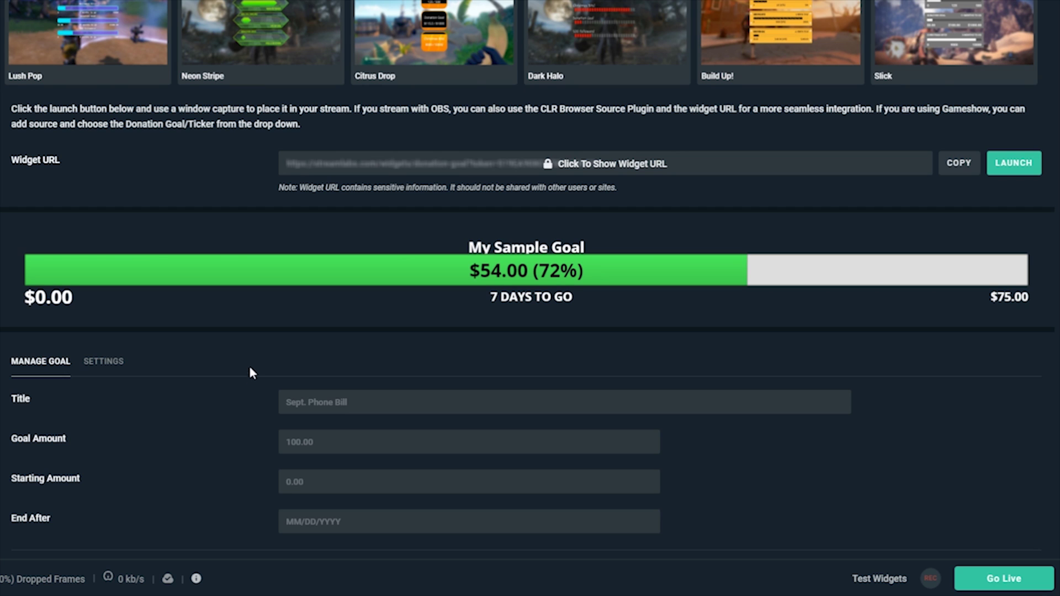
scroll(253, 370, "down", 1)
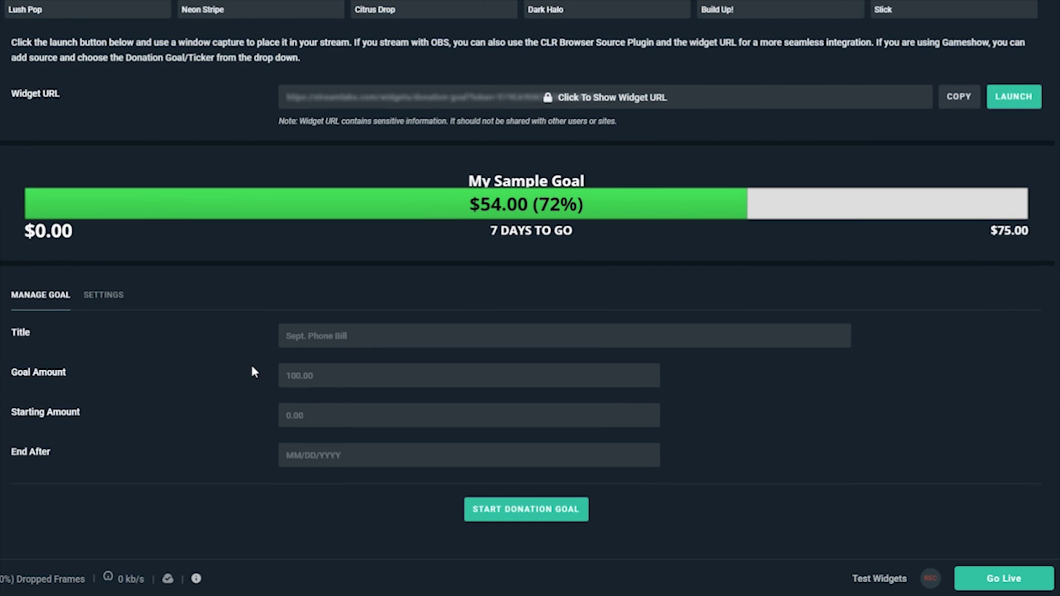
scroll(253, 371, "down", 1)
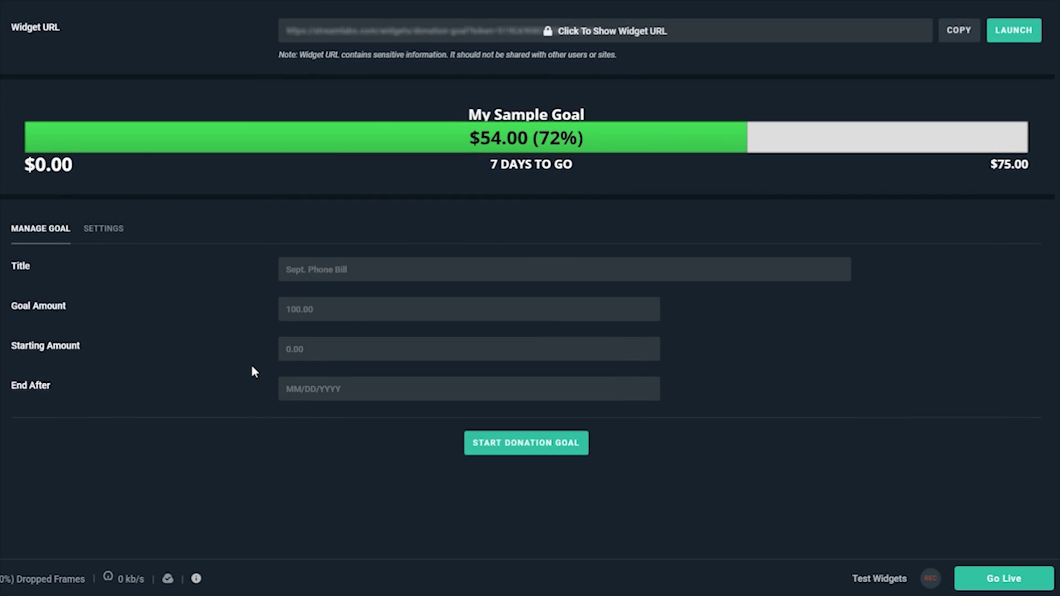
scroll(252, 371, "up", 2)
scroll(253, 371, "up", 2)
scroll(253, 371, "down", 3)
scroll(253, 371, "down", 1)
left_click(336, 272)
type("N")
type("ew Mic")
type("110")
Start the New Mic goal: $110 target, $5 starting amount, ending 08/09/2018.
left_click(348, 354)
type("5")
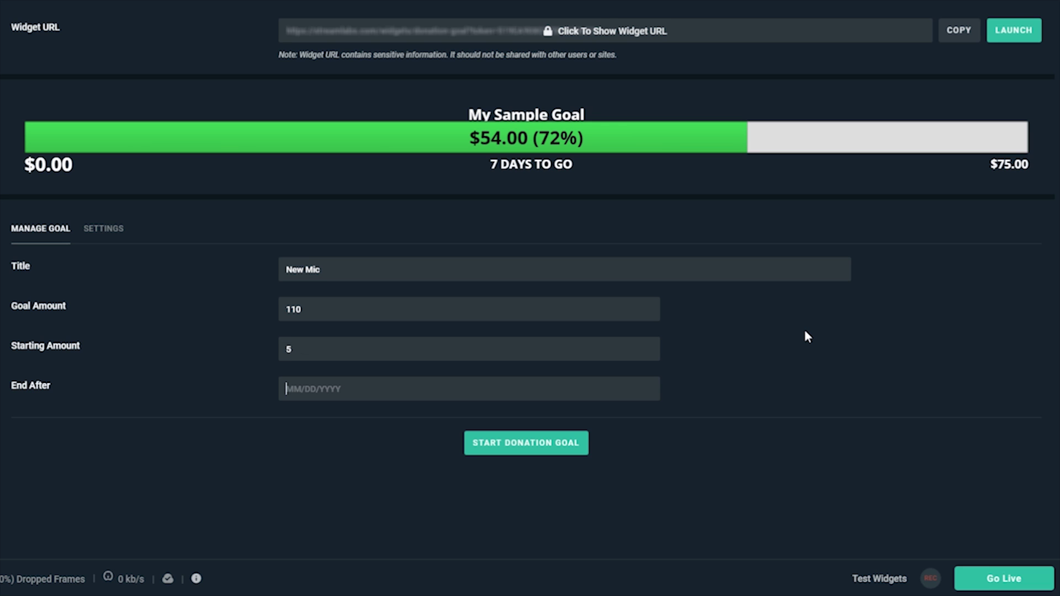
type("08")
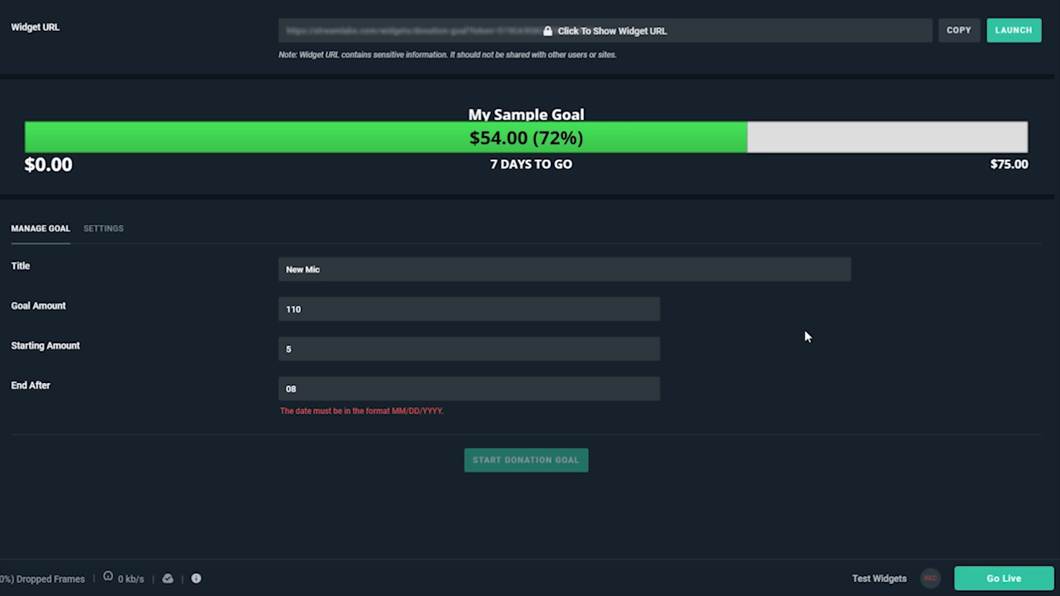
type("/")
type("09/2018")
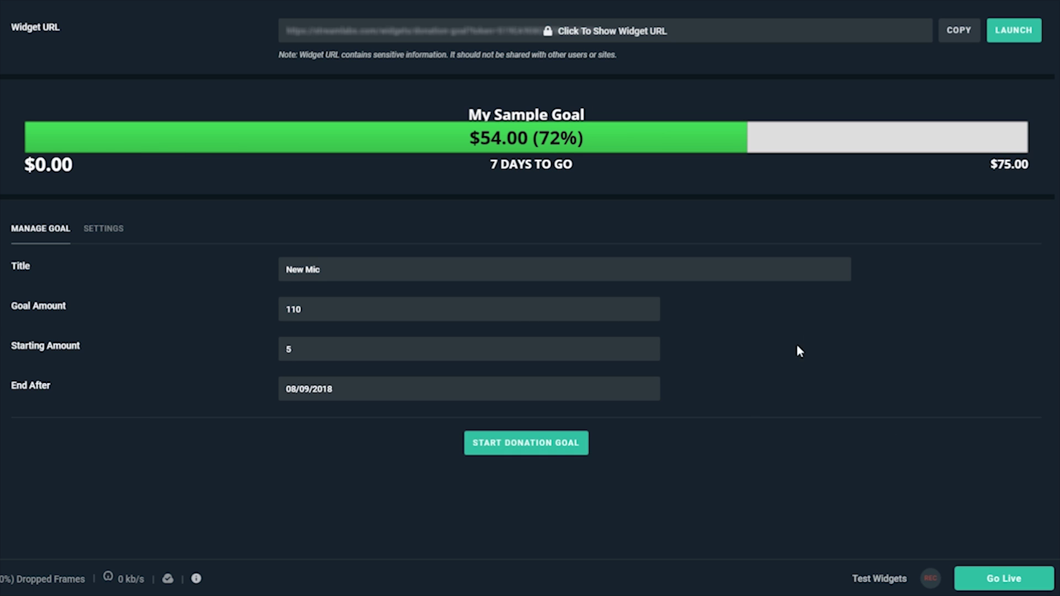
left_click(547, 452)
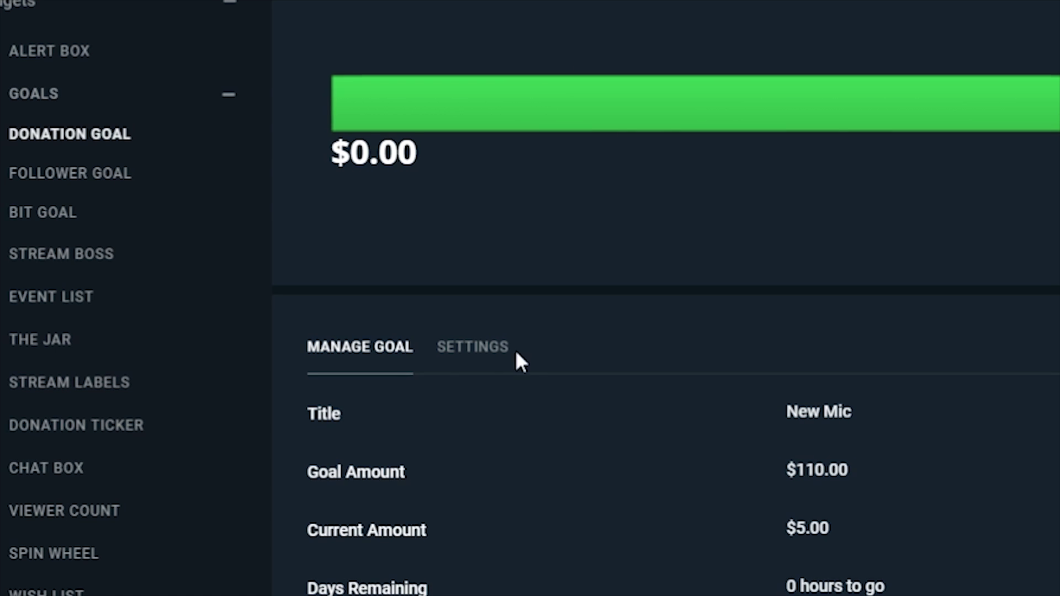
Switch the goal bar to the condensed layout and set the widget background to red #FF0000.
left_click(485, 346)
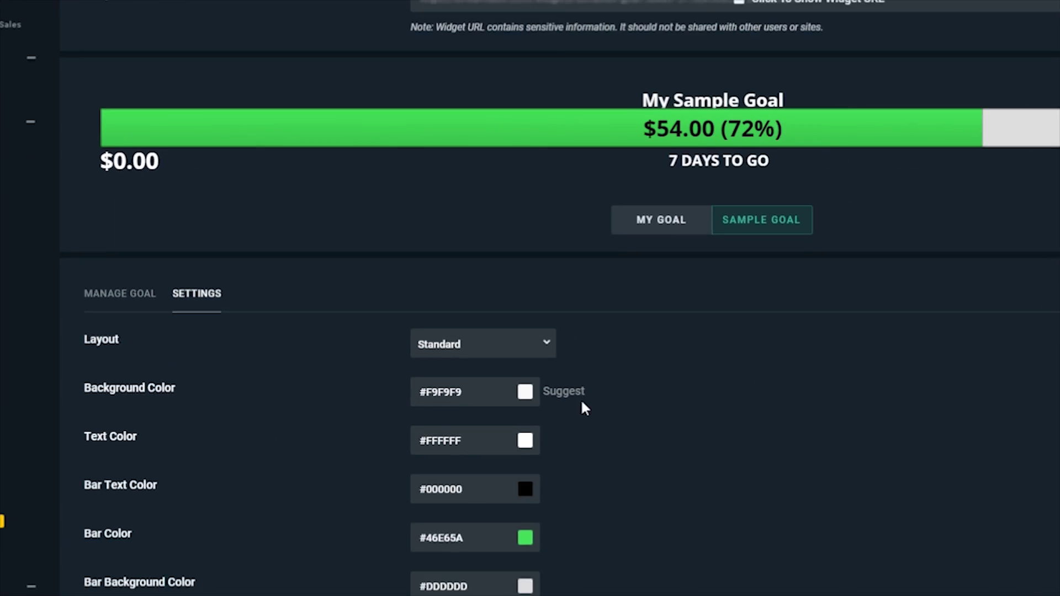
left_click(497, 343)
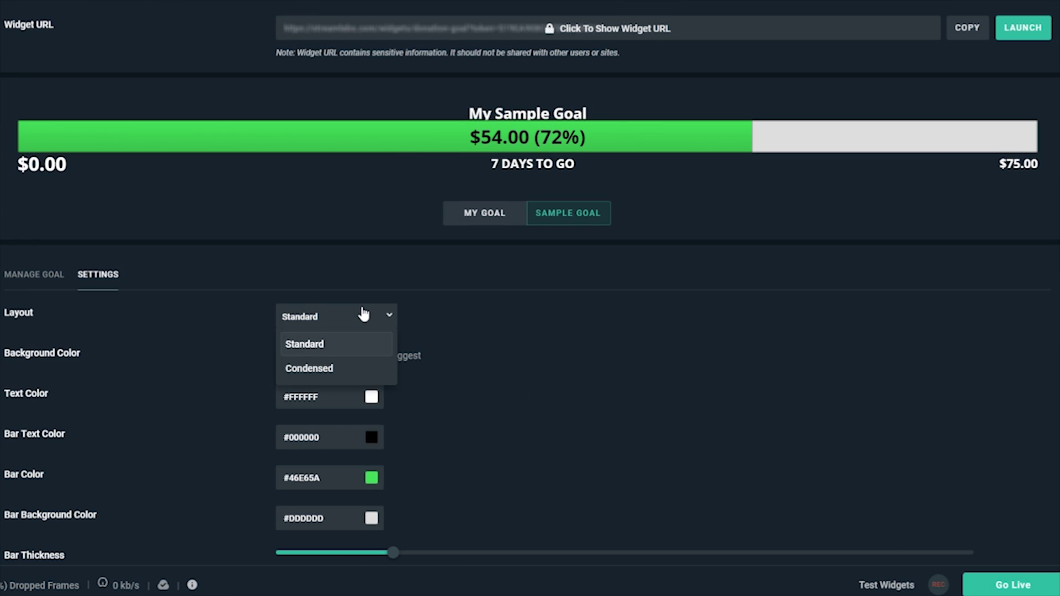
left_click(349, 370)
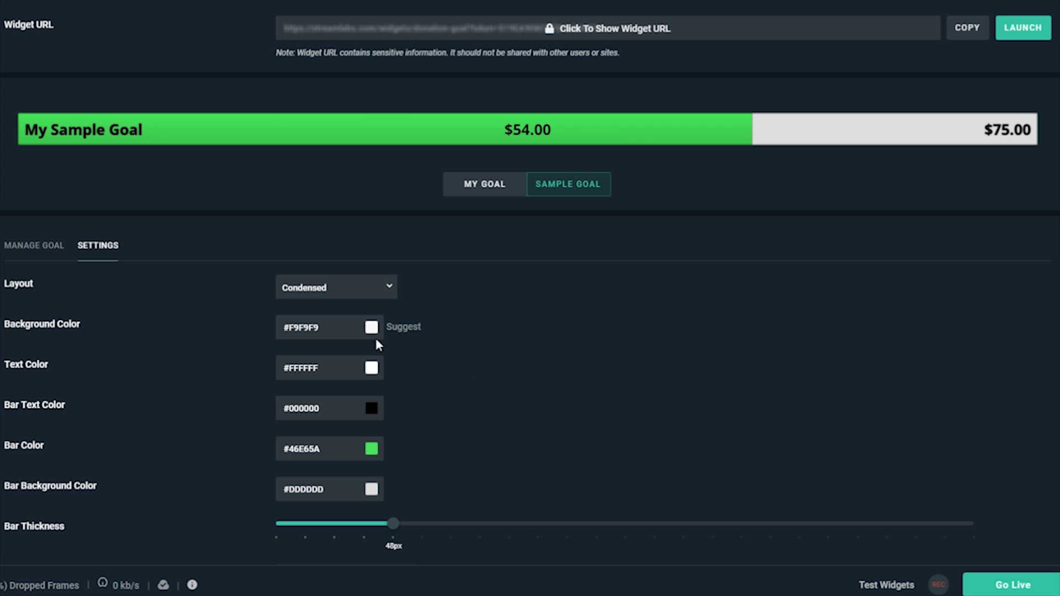
left_click(371, 327)
left_click(314, 422)
left_click(371, 368)
left_click(438, 470)
Set the bar colour to blue #196AC9 and its track to white #FFFFFF.
left_click(371, 409)
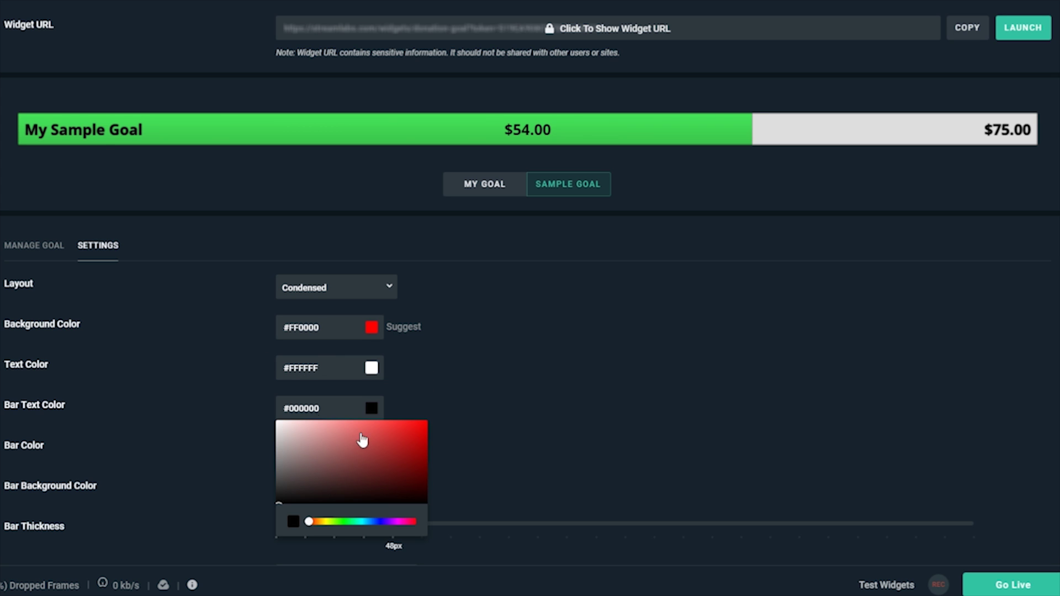
left_click(443, 447)
left_click(371, 448)
left_click(411, 481)
left_click(370, 564)
left_click(423, 460)
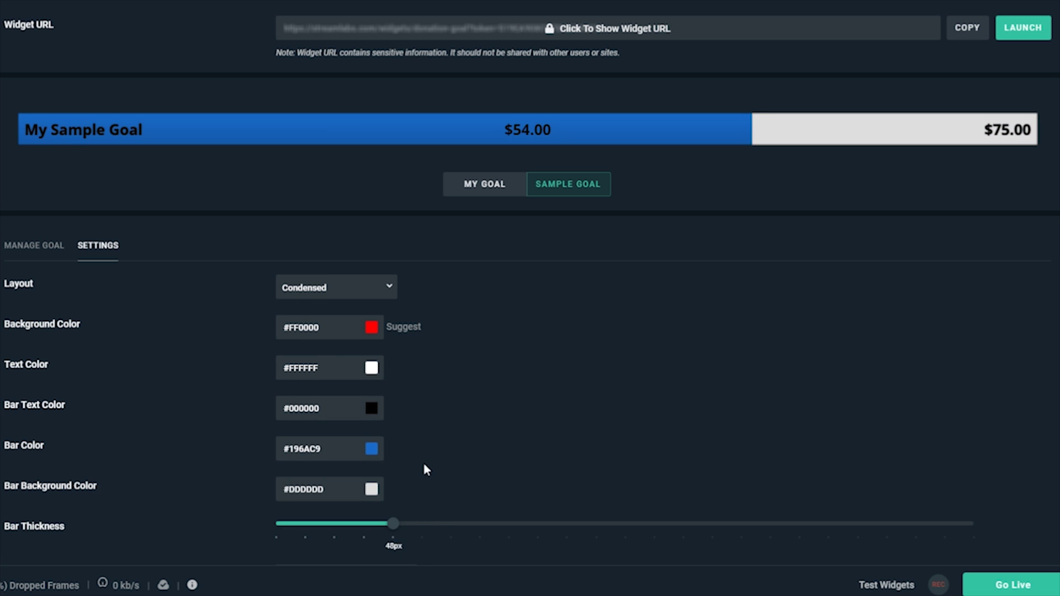
scroll(423, 460, "down", 2)
left_click(372, 355)
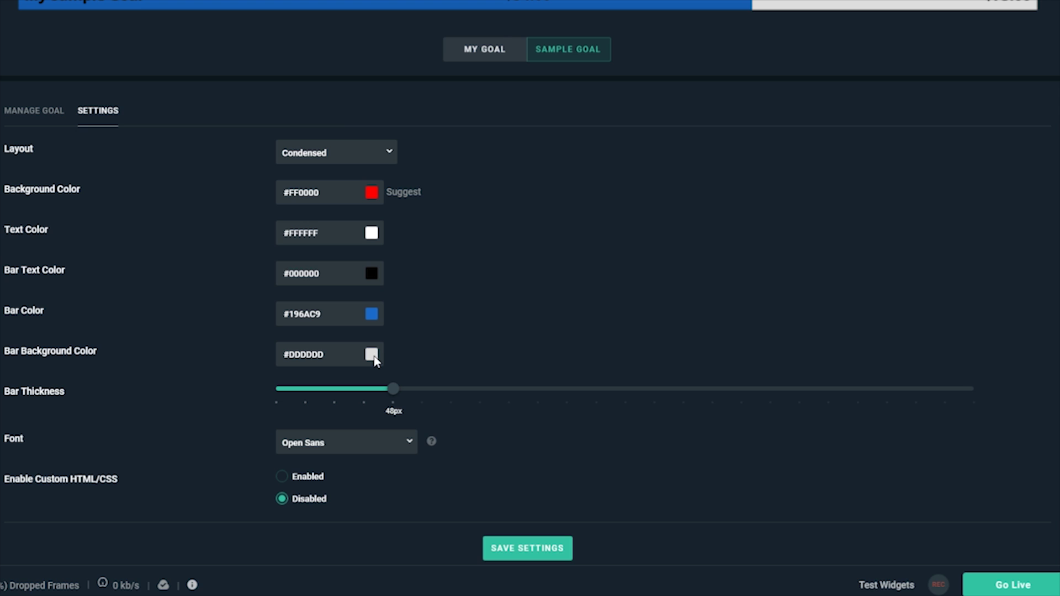
scroll(394, 390, "up", 1)
mouse_move(394, 389)
left_mouse_down()
mouse_move(563, 451)
mouse_move(948, 470)
mouse_move(302, 480)
left_mouse_up()
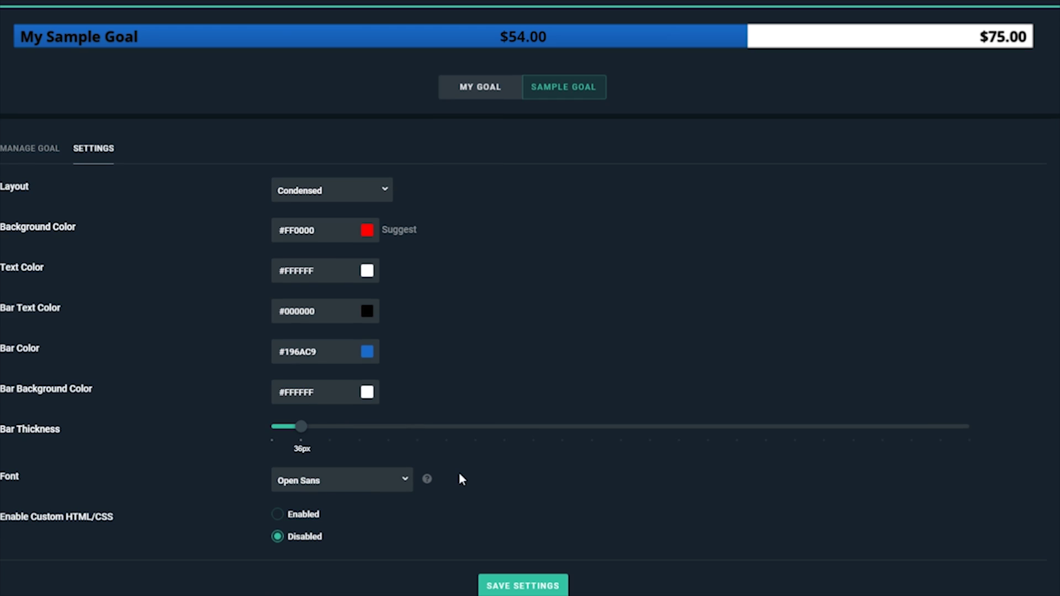
Preview the Oranienbaum, Oregano and Over the Rainbow fonts, then choose Passion One.
left_click(344, 481)
left_click(344, 444)
left_click(381, 482)
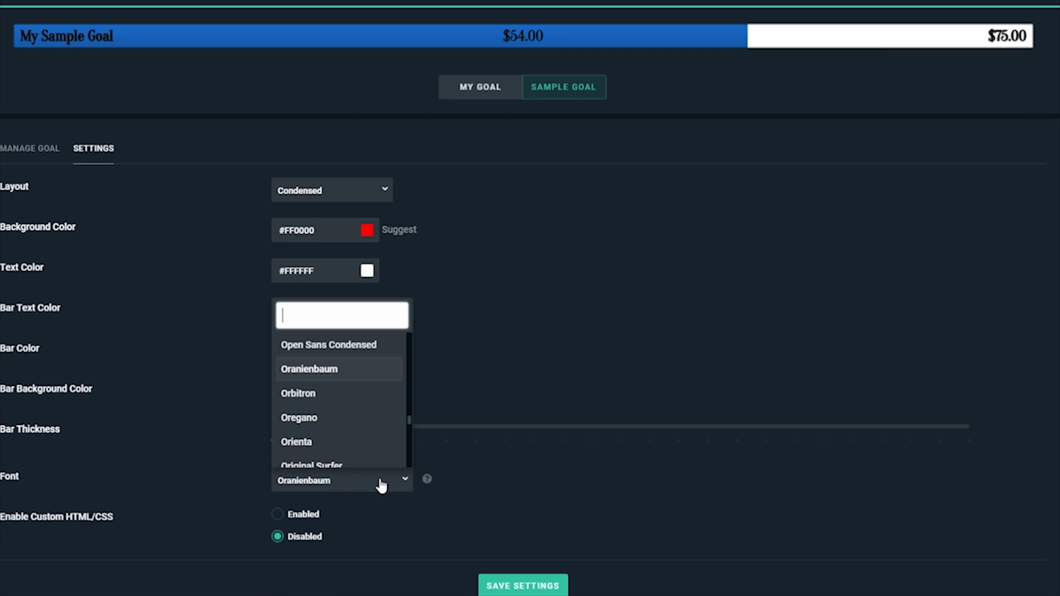
left_click(299, 418)
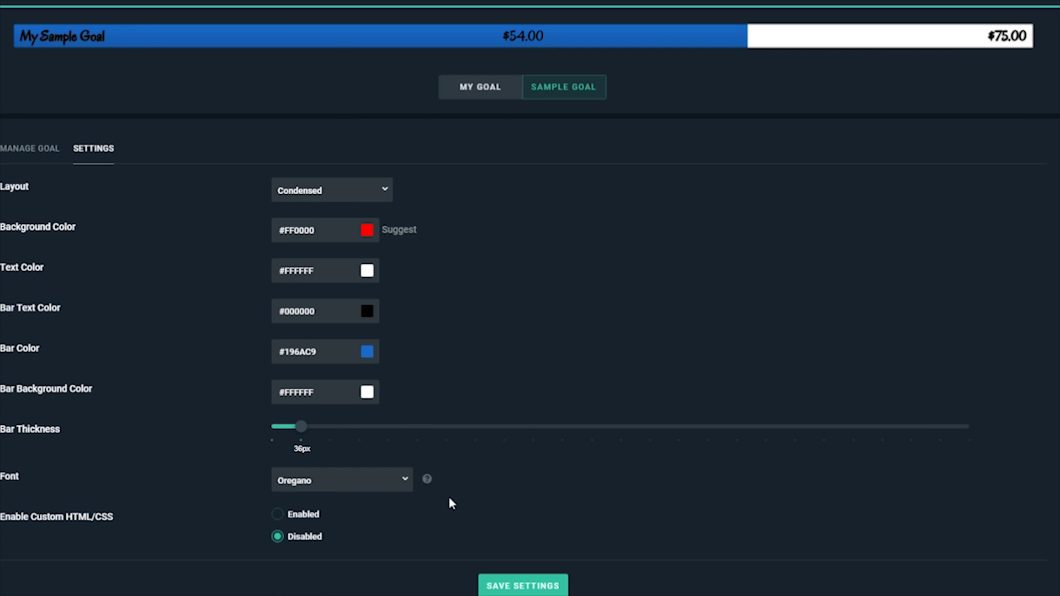
left_click(404, 480)
left_click(332, 464)
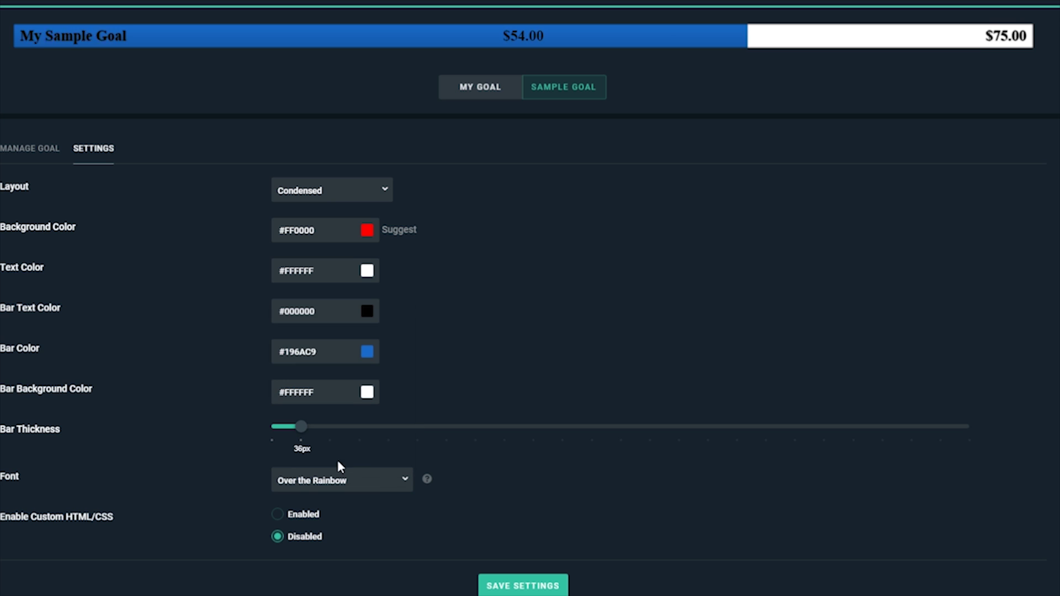
left_click(382, 481)
scroll(369, 422, "down", 3)
left_click(367, 414)
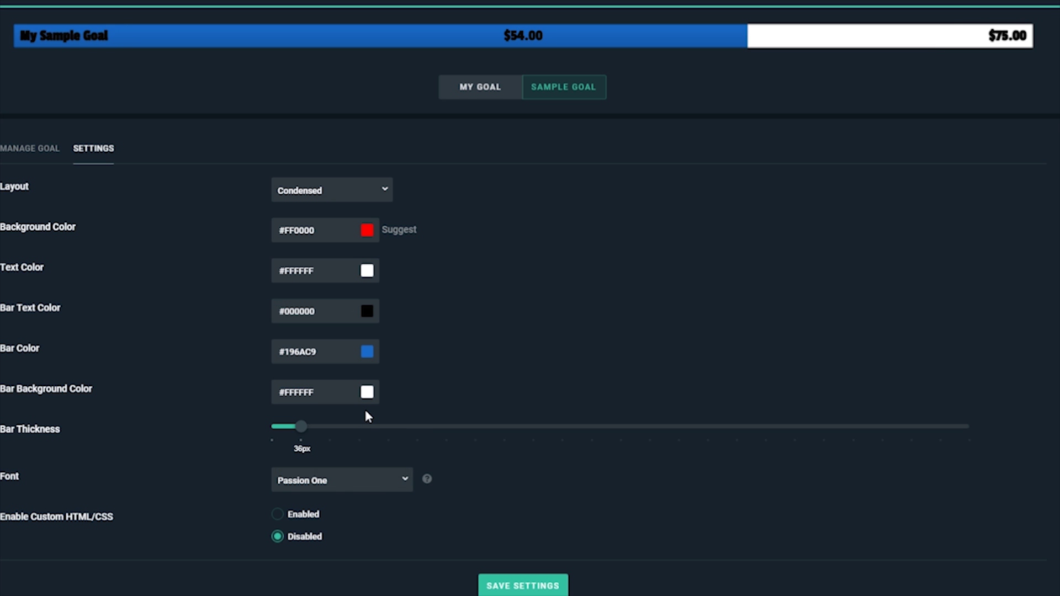
left_click(278, 515)
scroll(405, 515, "down", 3)
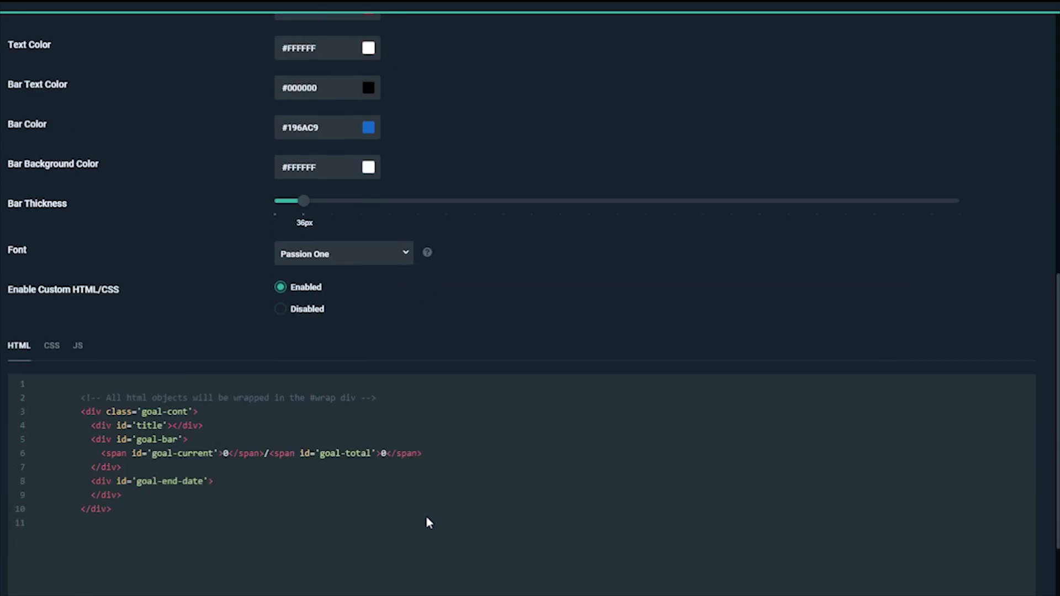
scroll(426, 516, "down", 2)
left_click(108, 428)
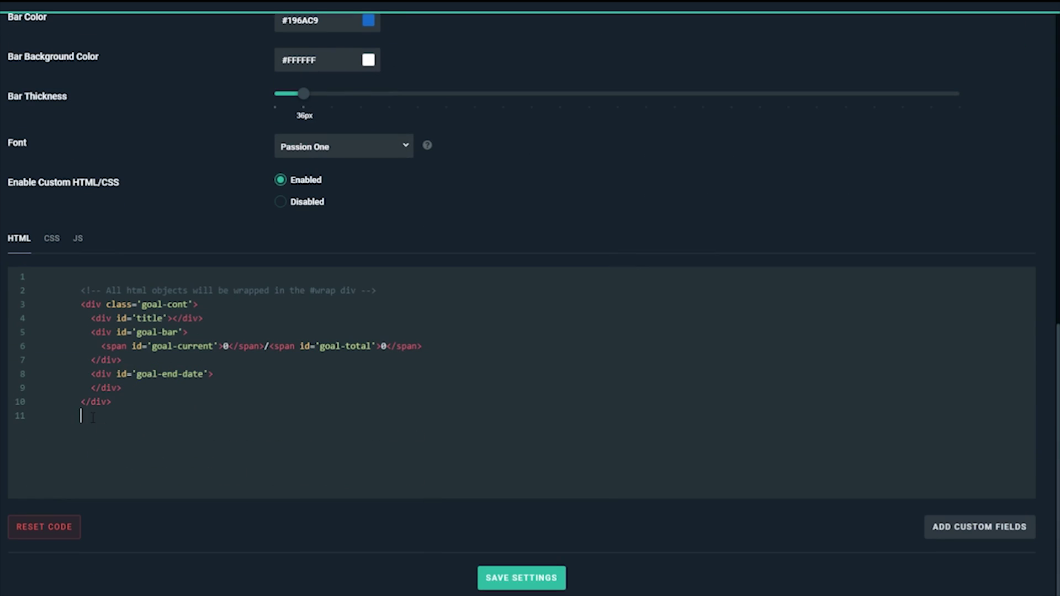
key("Return")
left_click(52, 238)
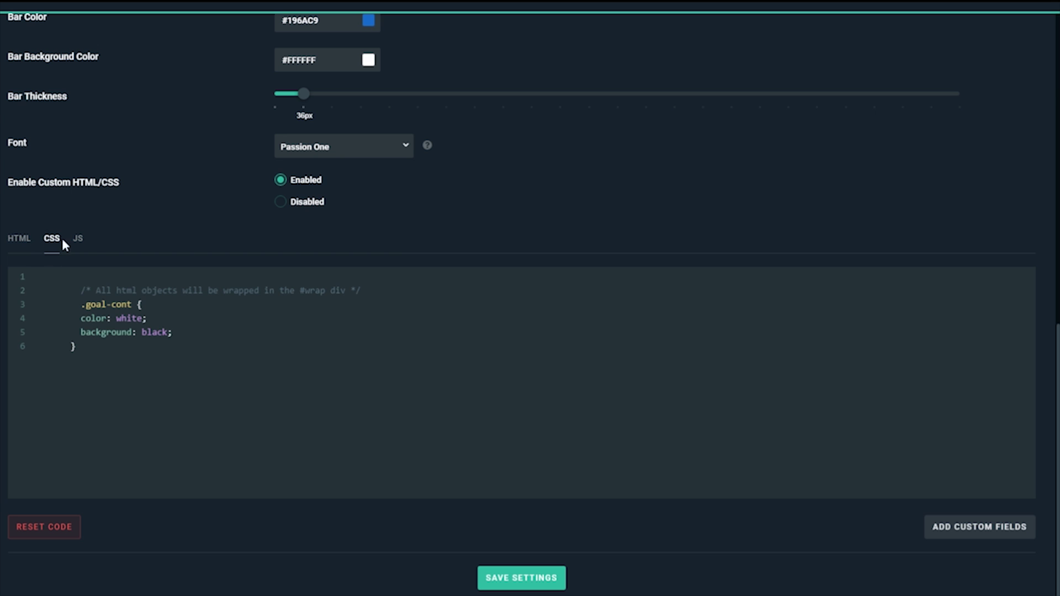
left_click(79, 239)
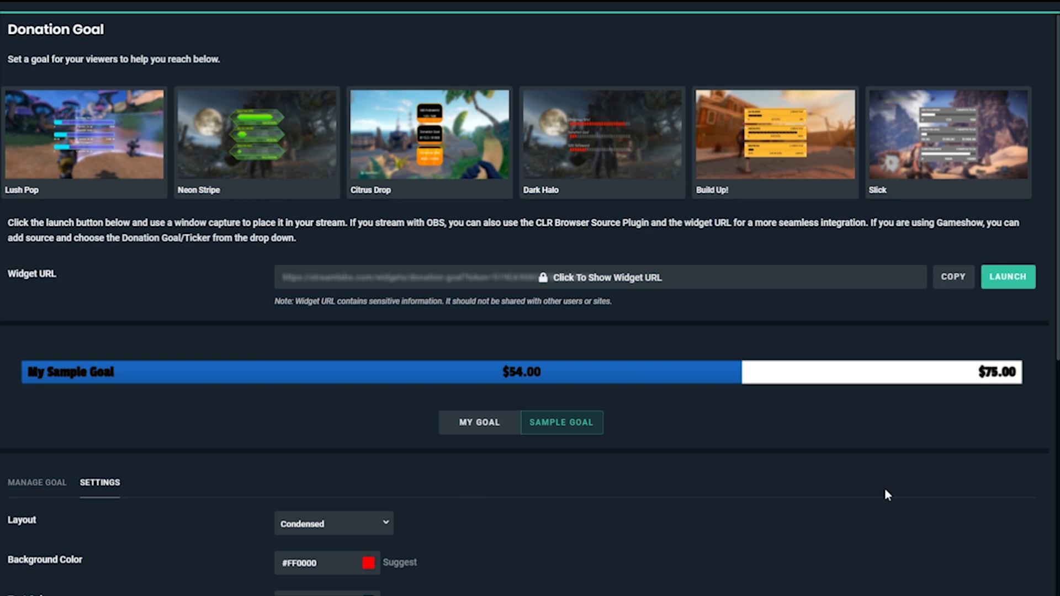
scroll(800, 497, "down", 5)
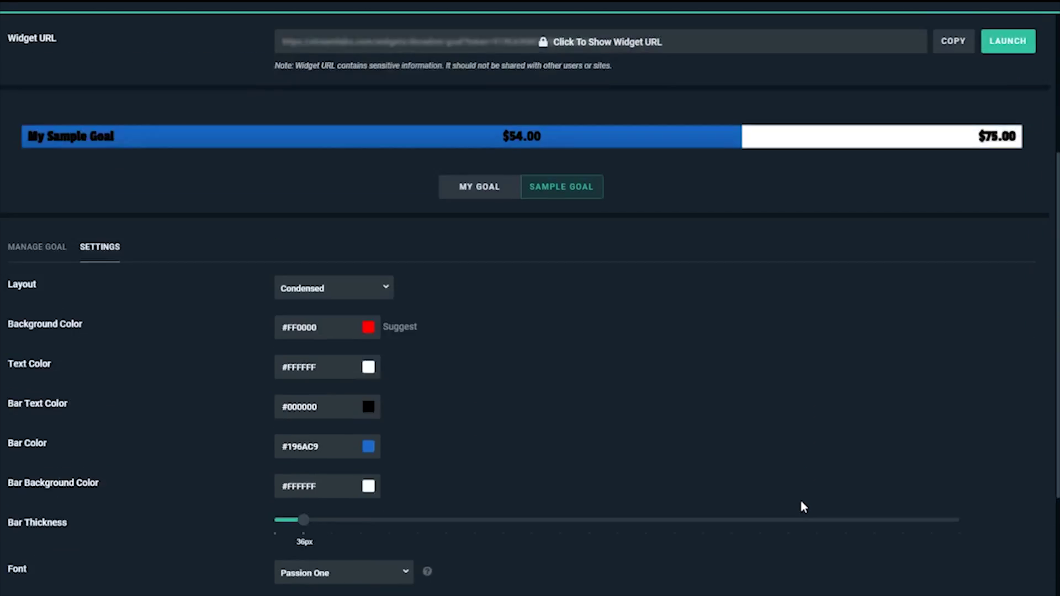
scroll(800, 498, "down", 3)
Save the restyled donation goal settings and wait for the 'Settings saved' confirmation.
left_click(519, 495)
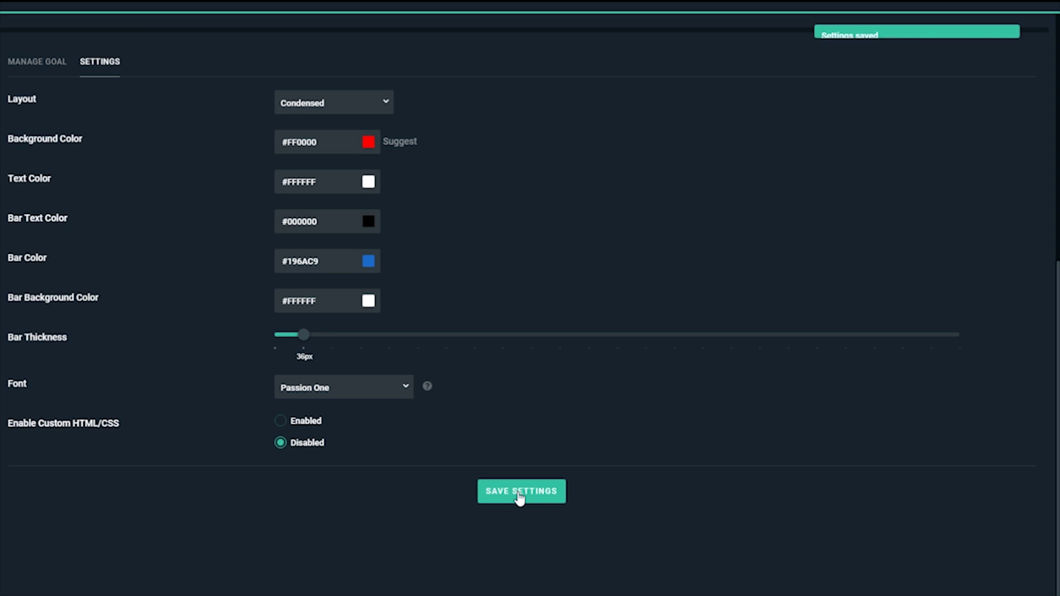
scroll(597, 489, "up", 5)
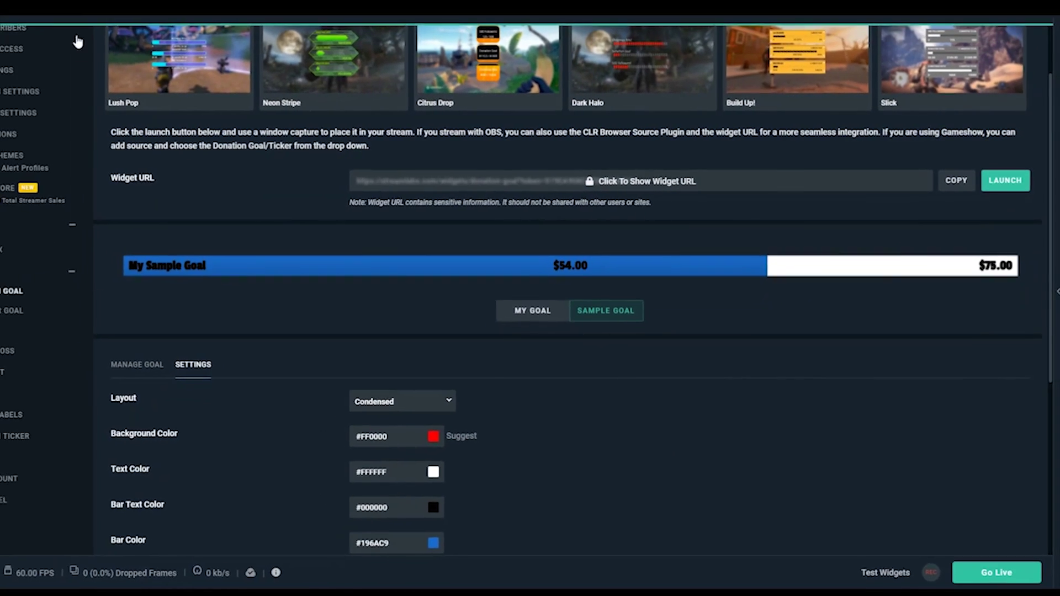
In the Editor, add a Donation Goal widget as a new scene source.
left_click(77, 41)
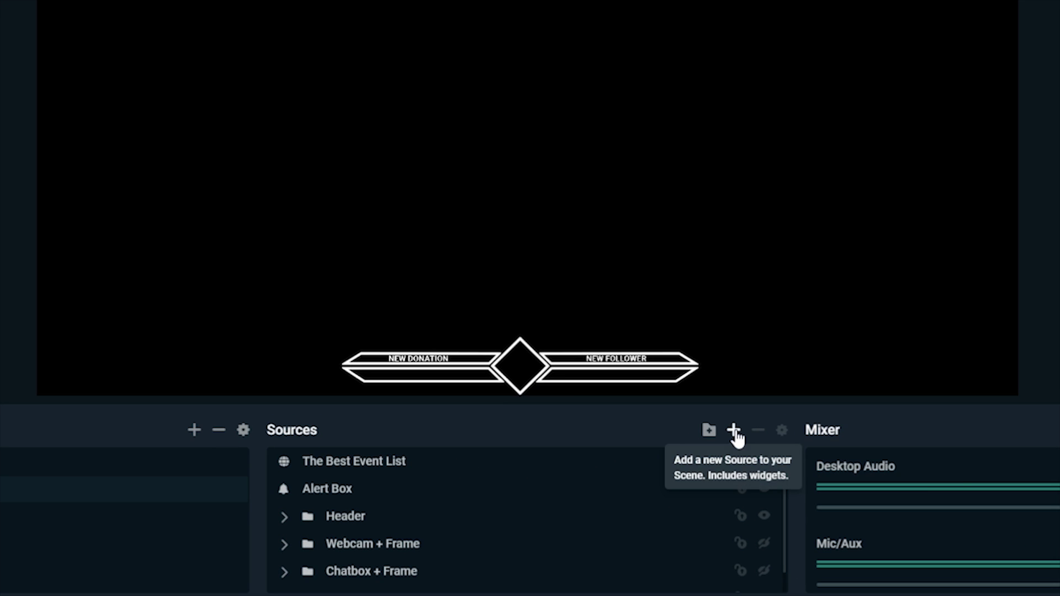
left_click(655, 411)
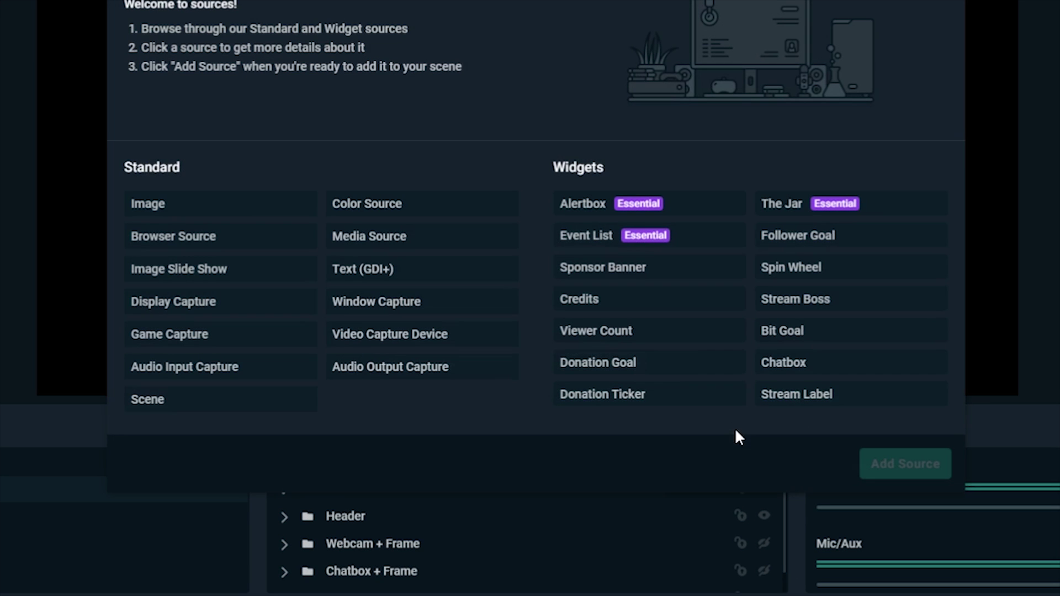
left_click(622, 362)
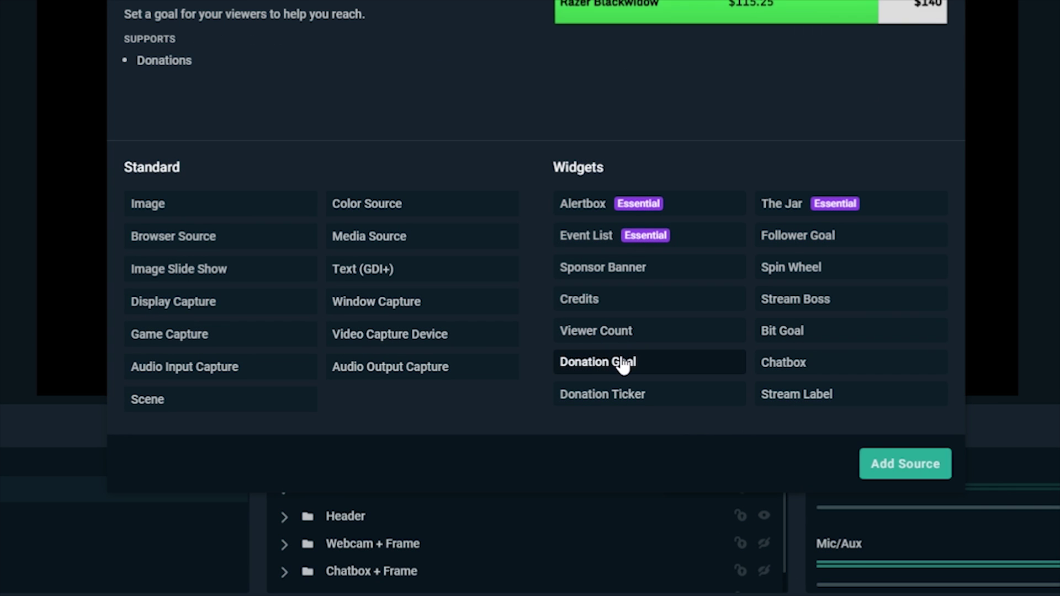
left_click(905, 464)
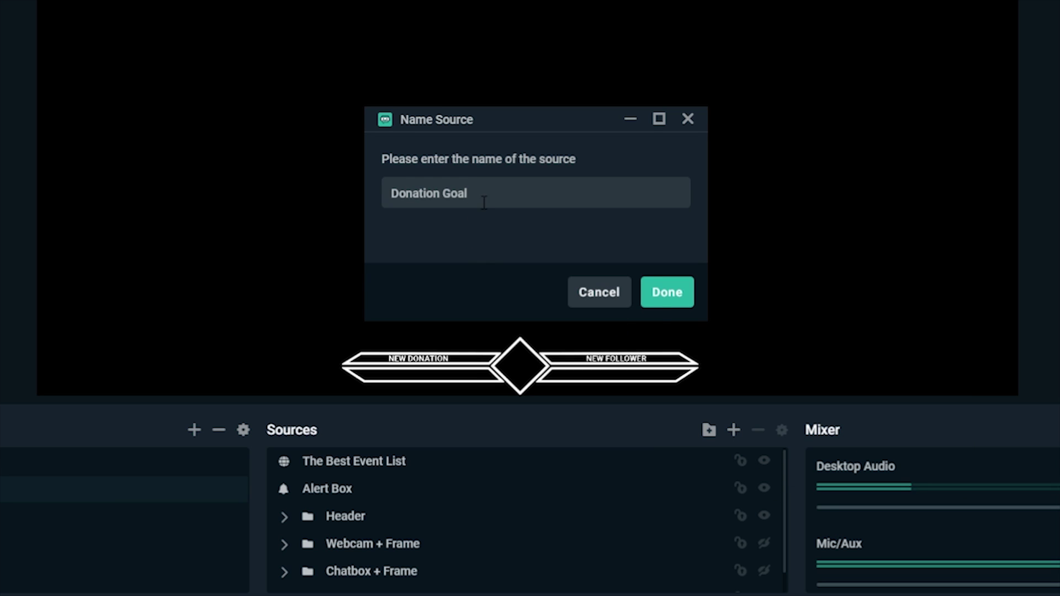
Keep the default name 'Donation Goal' and narrow the source width from 600 to 400.
left_click(666, 291)
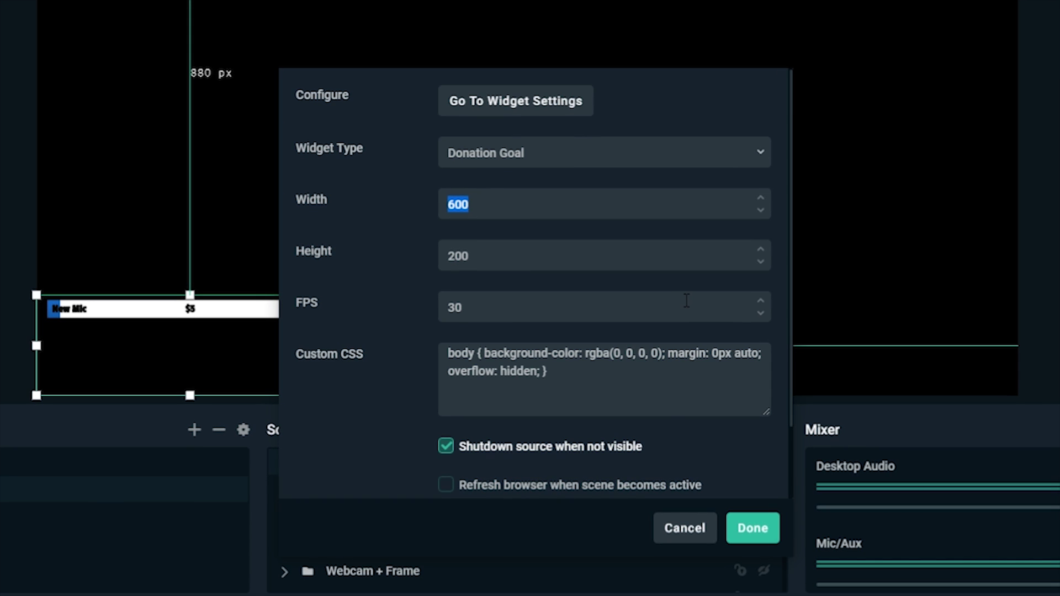
type("400")
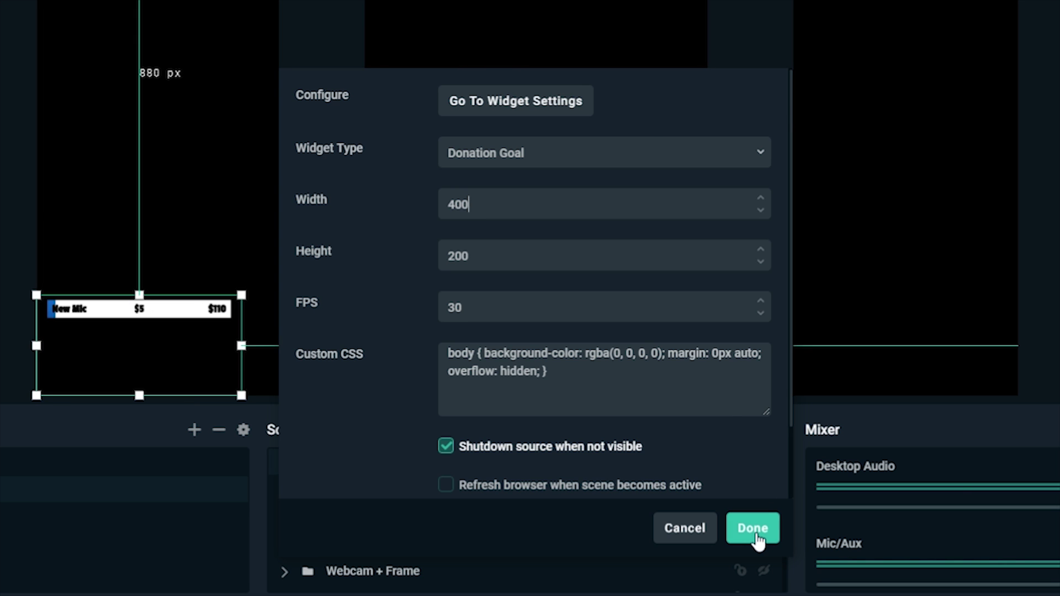
left_click(753, 528)
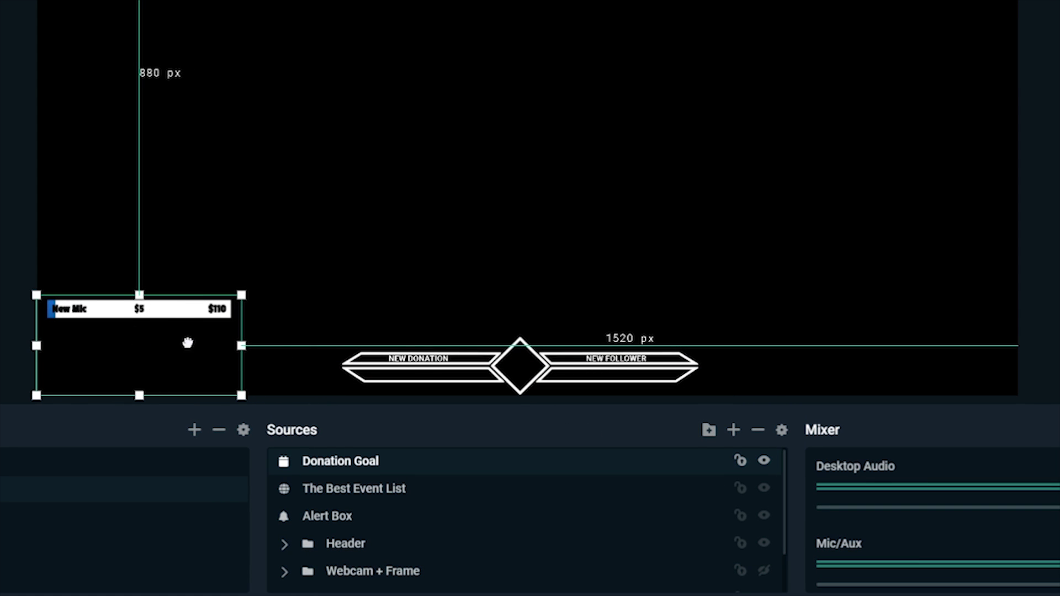
Drag the Donation Goal widget to the preview's bottom-right corner, nudged slightly left.
left_click_drag(188, 348, 836, 382)
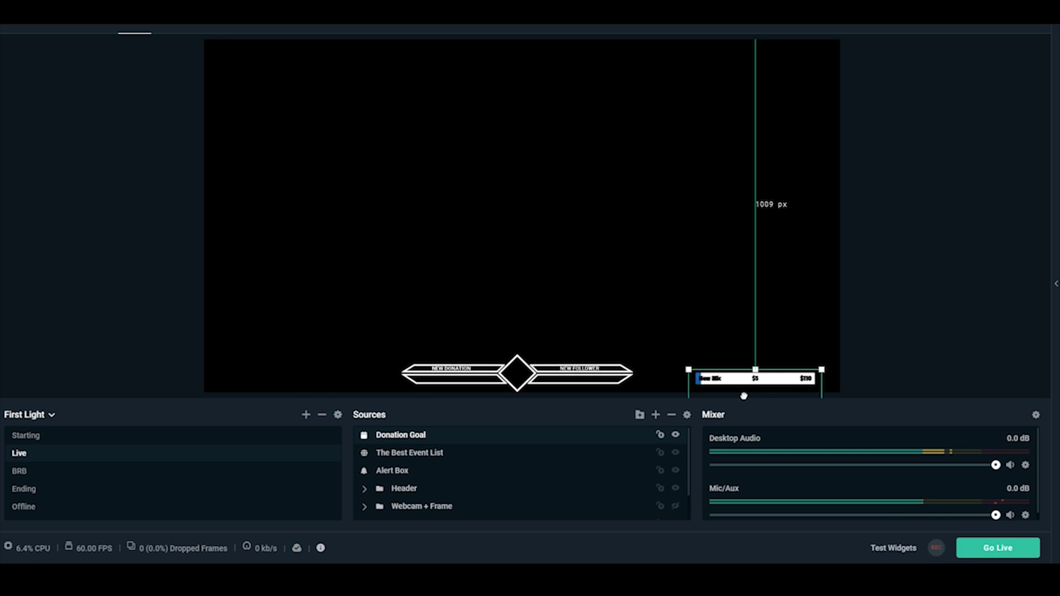
left_click_drag(763, 397, 736, 397)
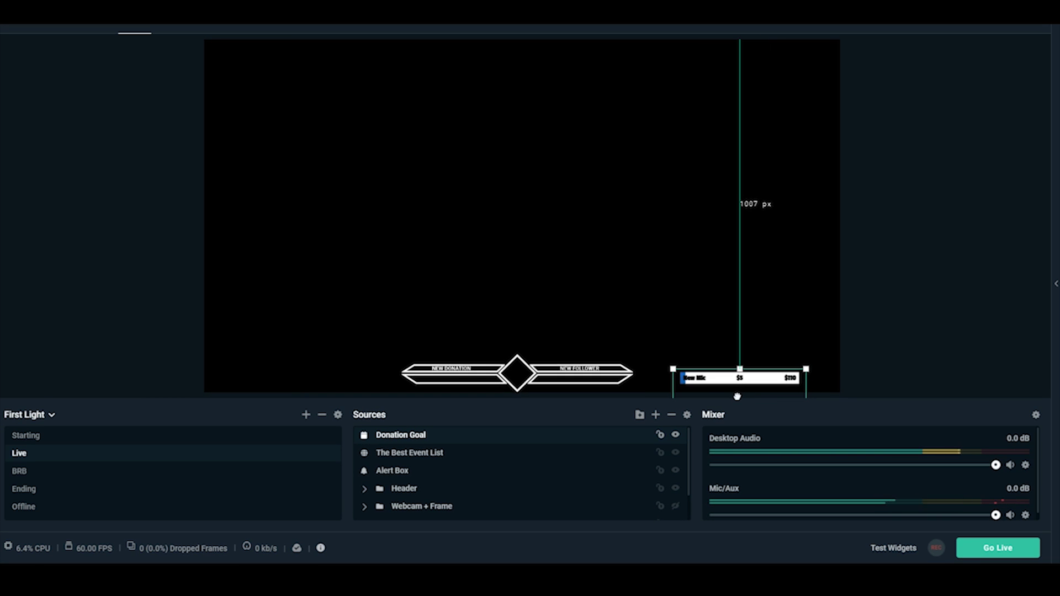
left_click(887, 374)
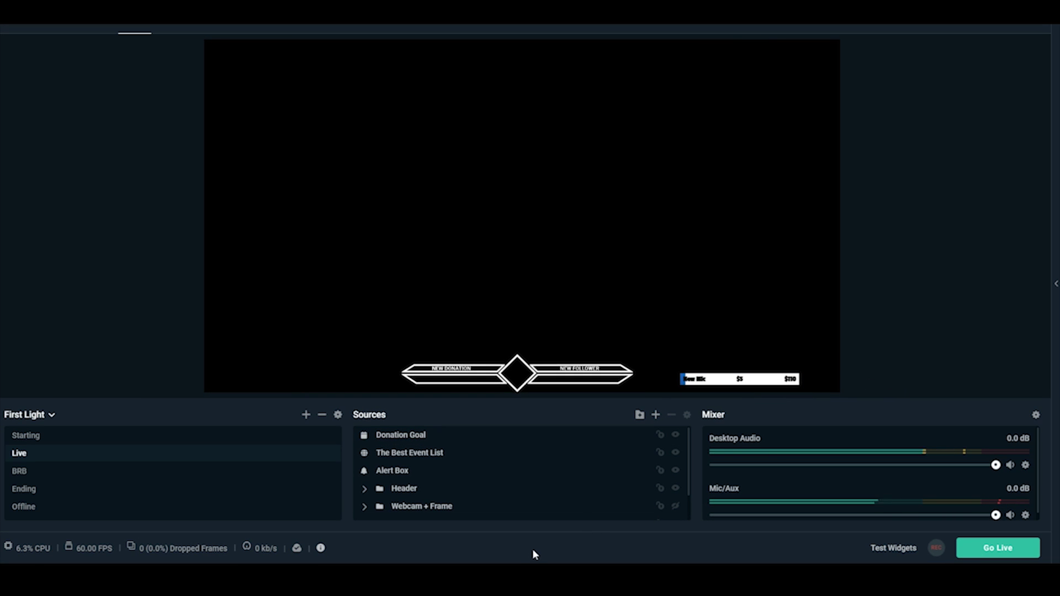